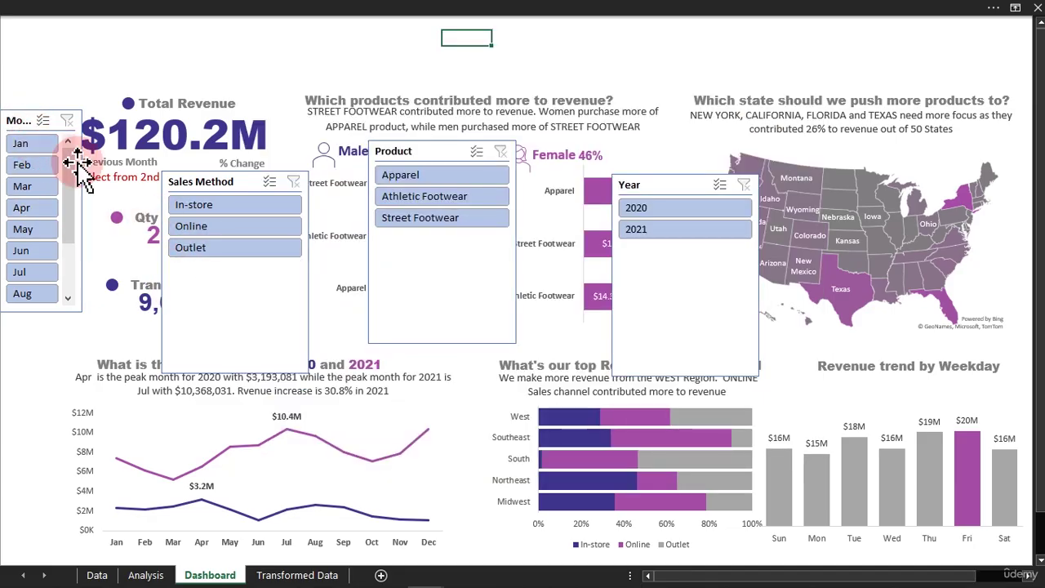
Drag the Month slicer's right edge outward so more of its Month Name heading shows.
left_click_drag(84, 211, 112, 214)
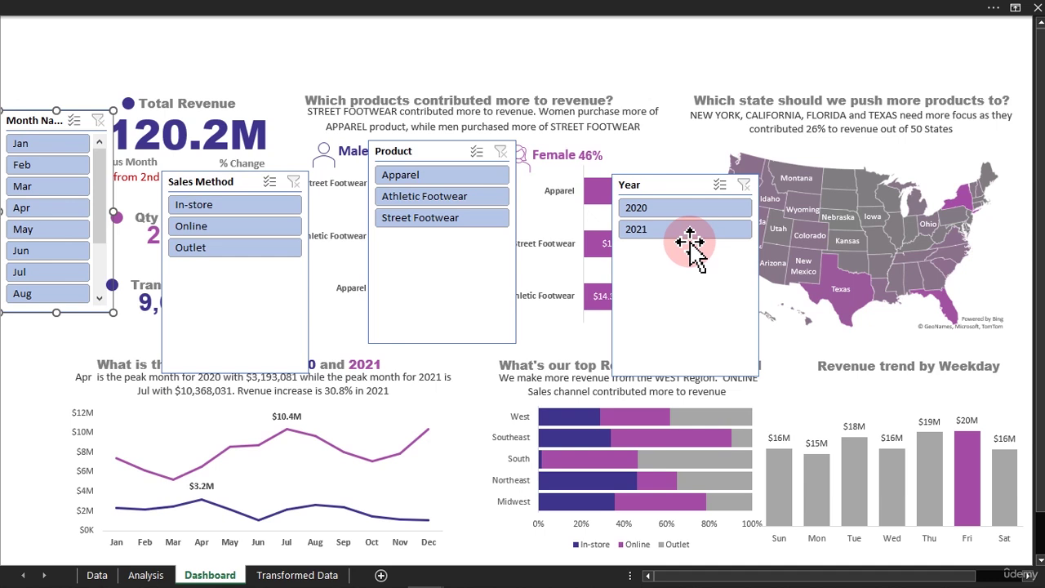
left_click(52, 232)
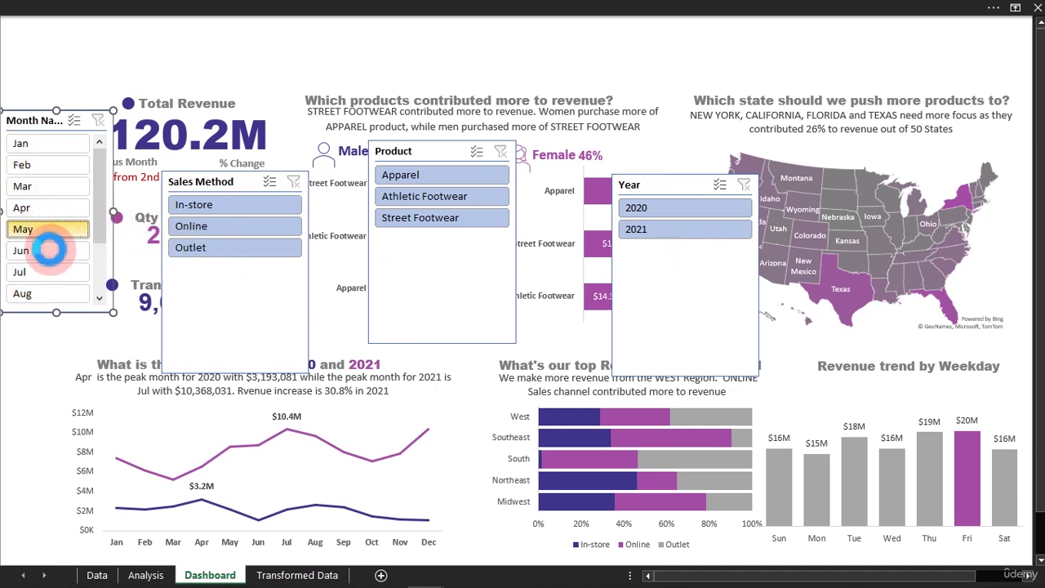
left_click(49, 251)
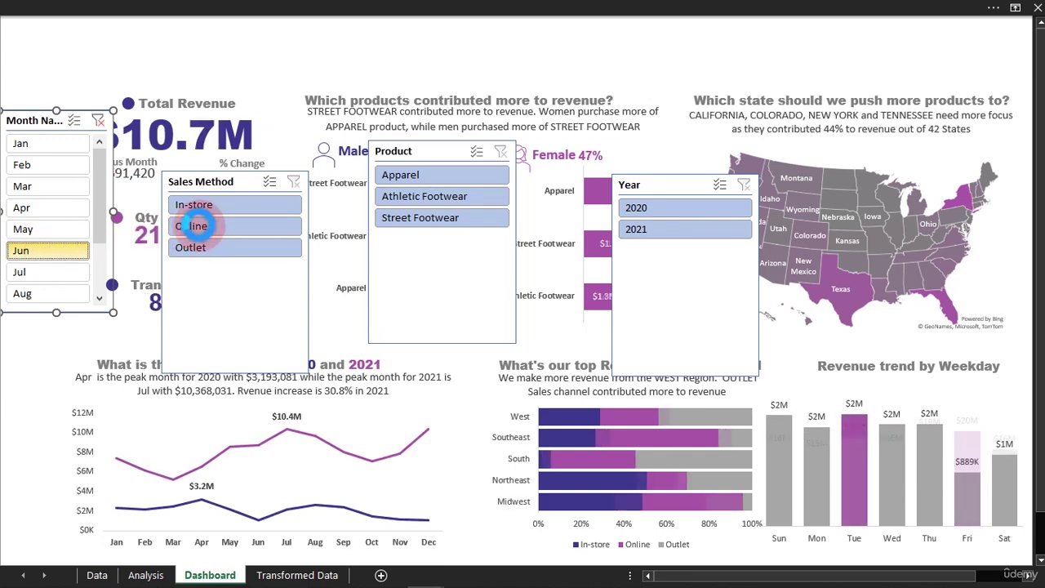
left_click(196, 226)
left_click(249, 227)
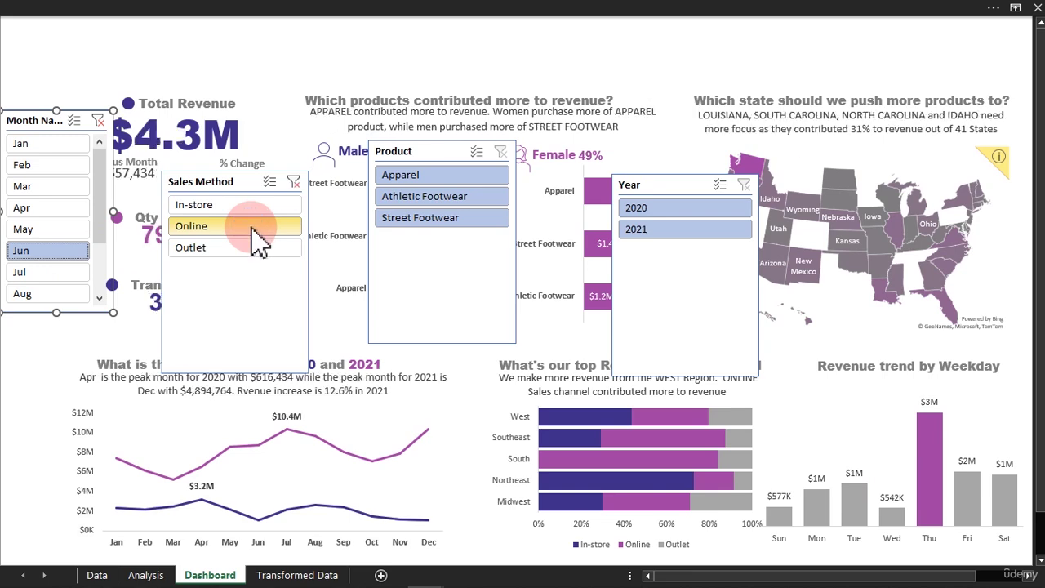
left_click(510, 222)
left_click(461, 200)
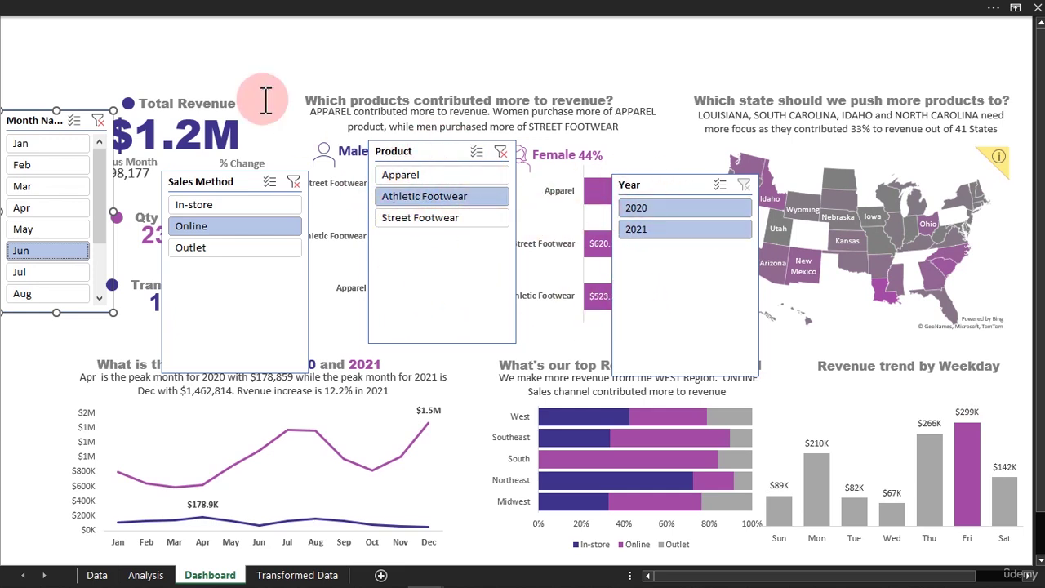
left_click(98, 120)
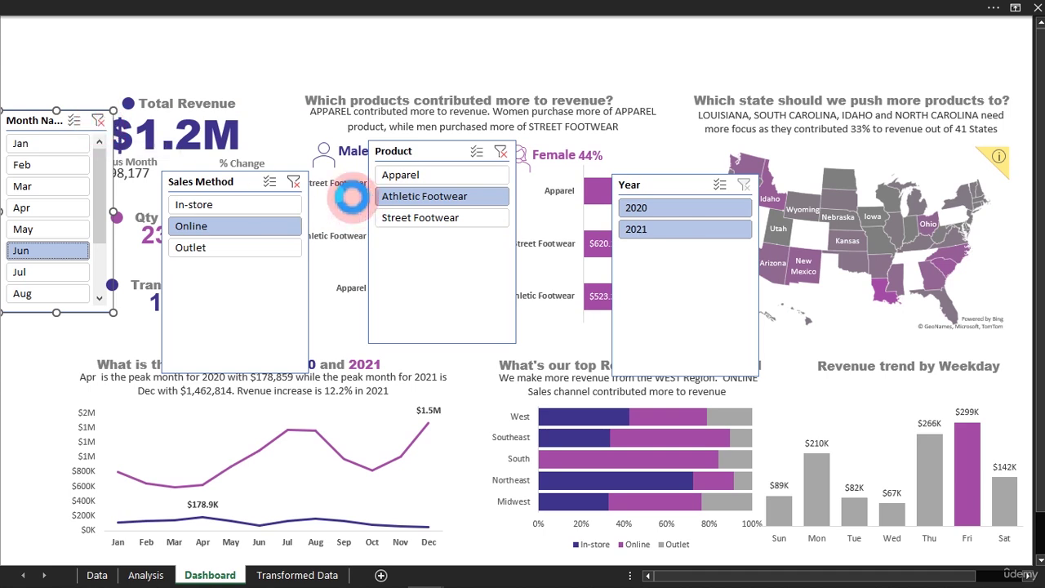
left_click(293, 181)
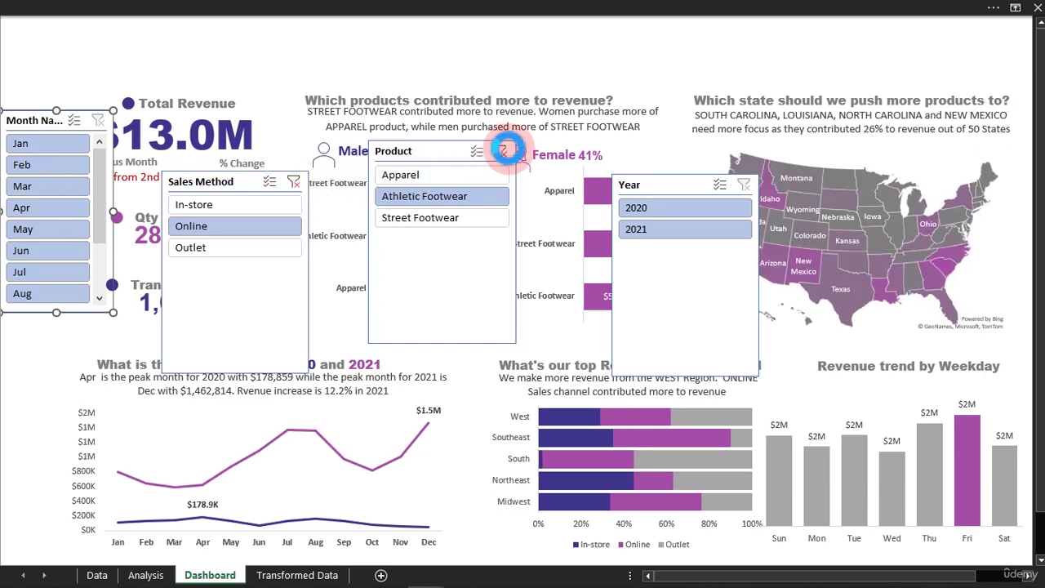
left_click(499, 152)
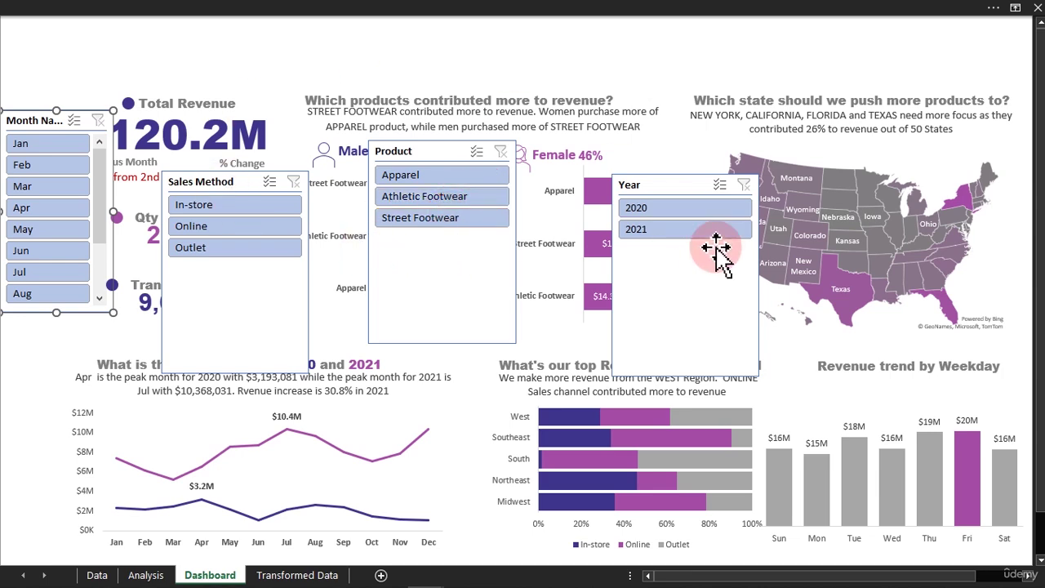
Start recording a macro named 'Clear', stored in This Workbook, from the Developer tab.
left_click(221, 12)
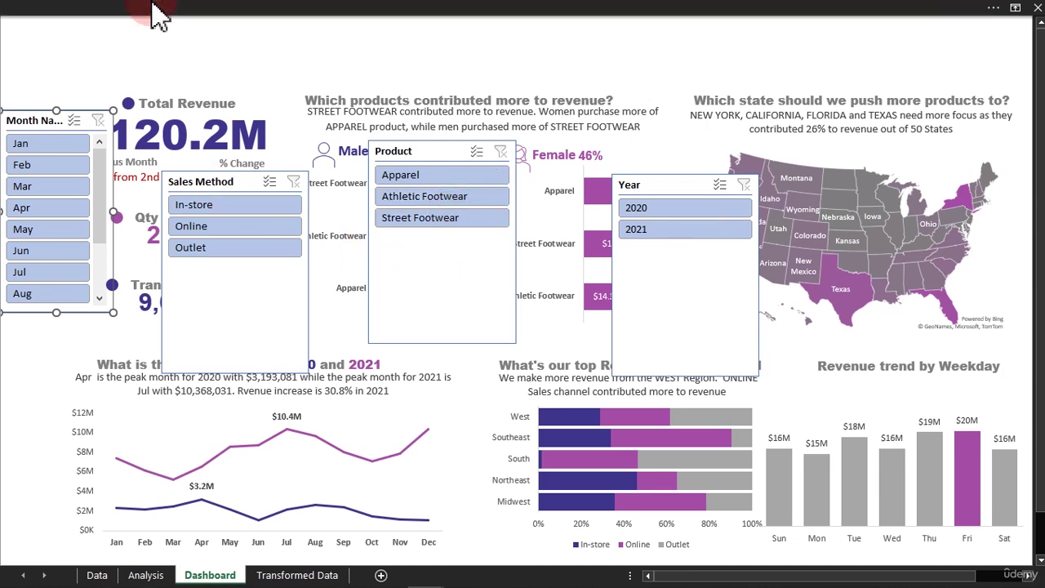
left_click(539, 39)
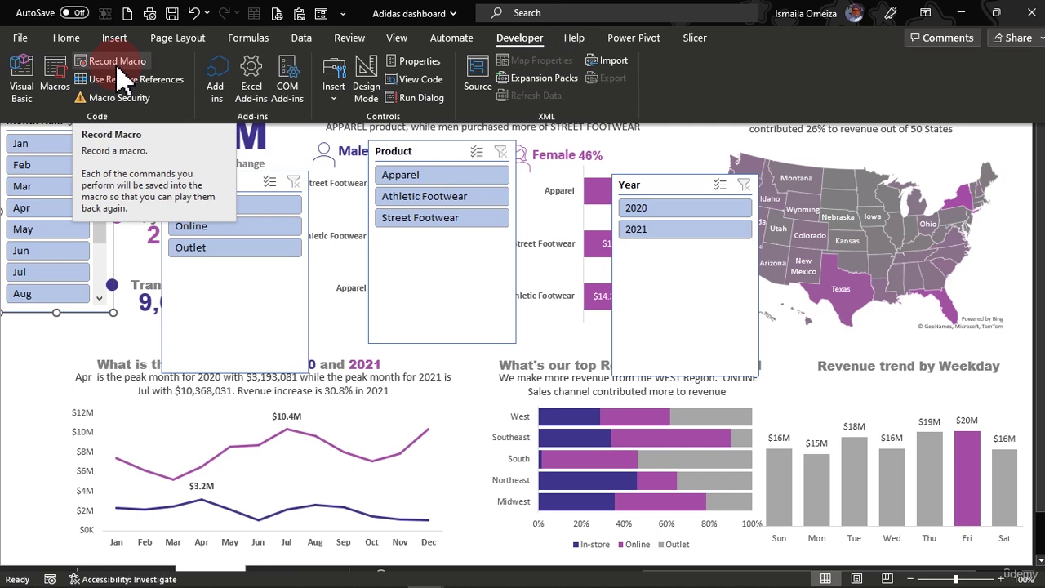
left_click(118, 72)
left_click(369, 202)
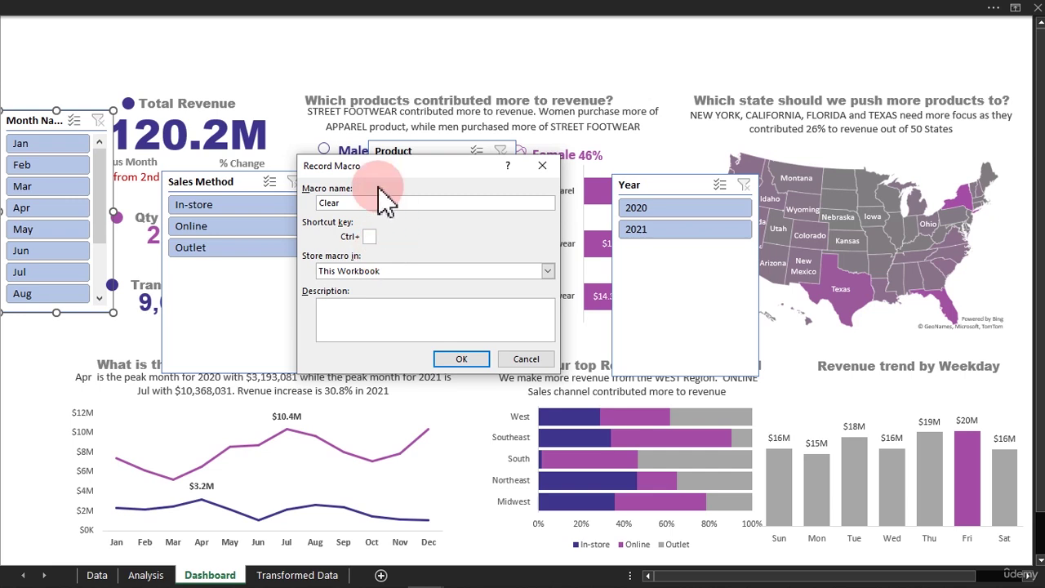
left_click_drag(346, 204, 302, 204)
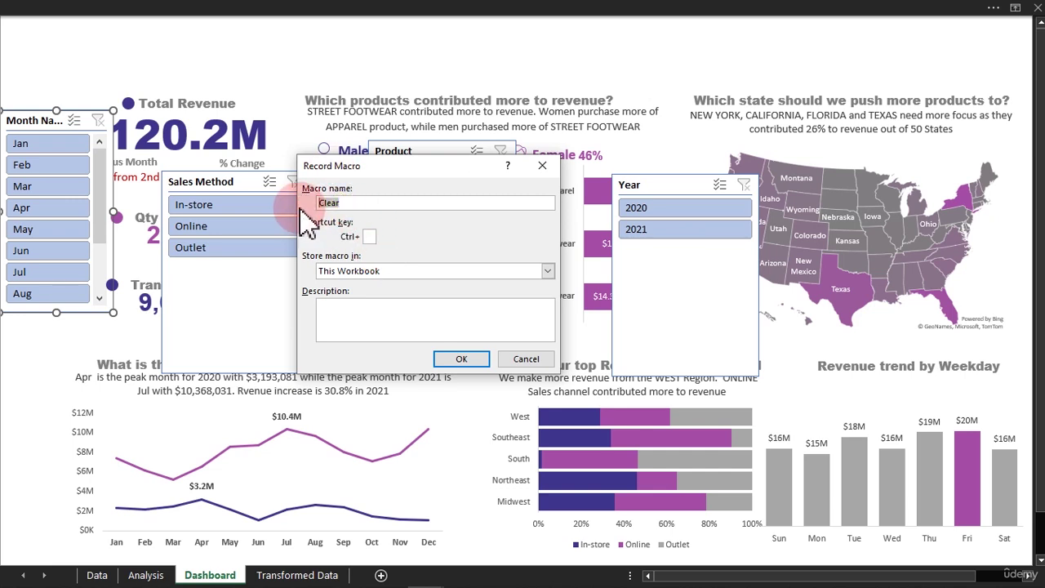
left_click(459, 360)
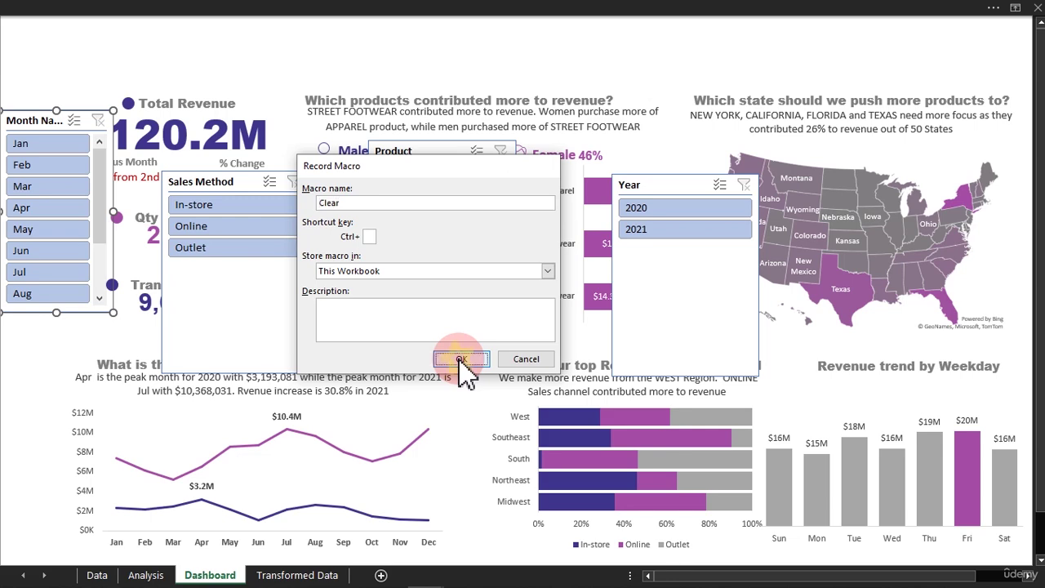
left_click(238, 12)
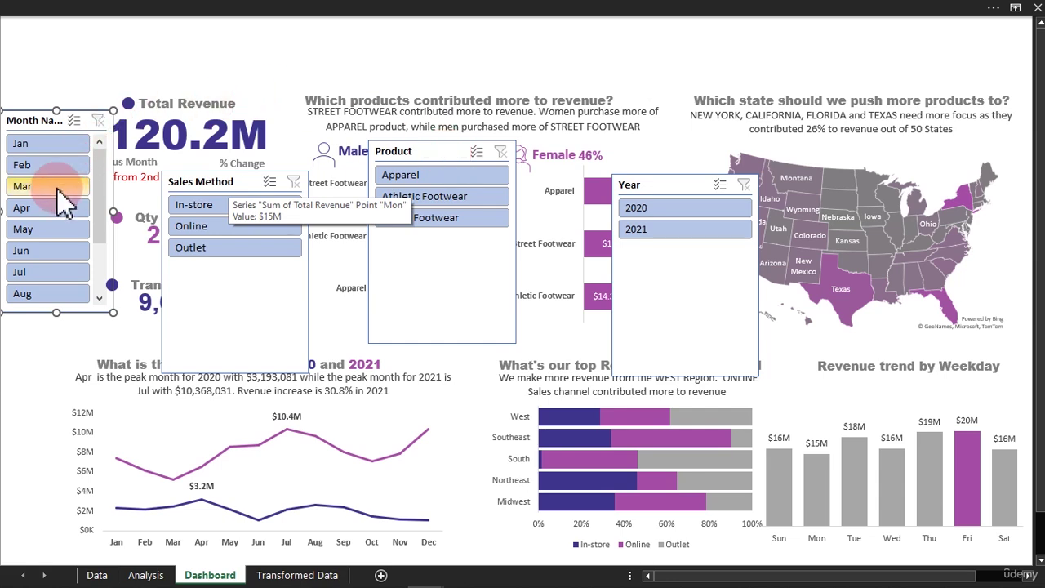
Filter the slicers to May, Outlet, Street Footwear and 2021.
left_click(62, 229)
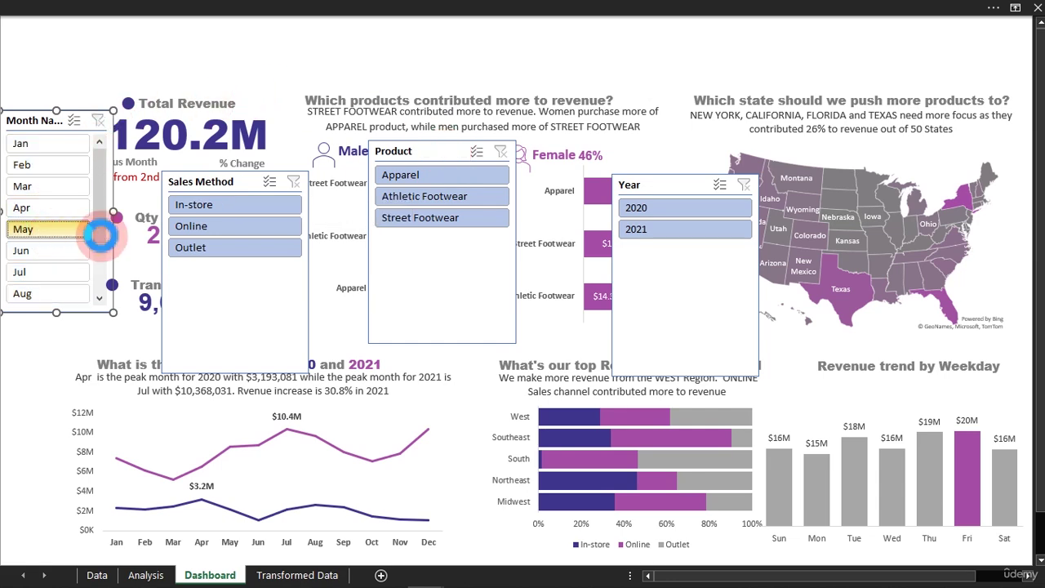
left_click(219, 248)
left_click(426, 223)
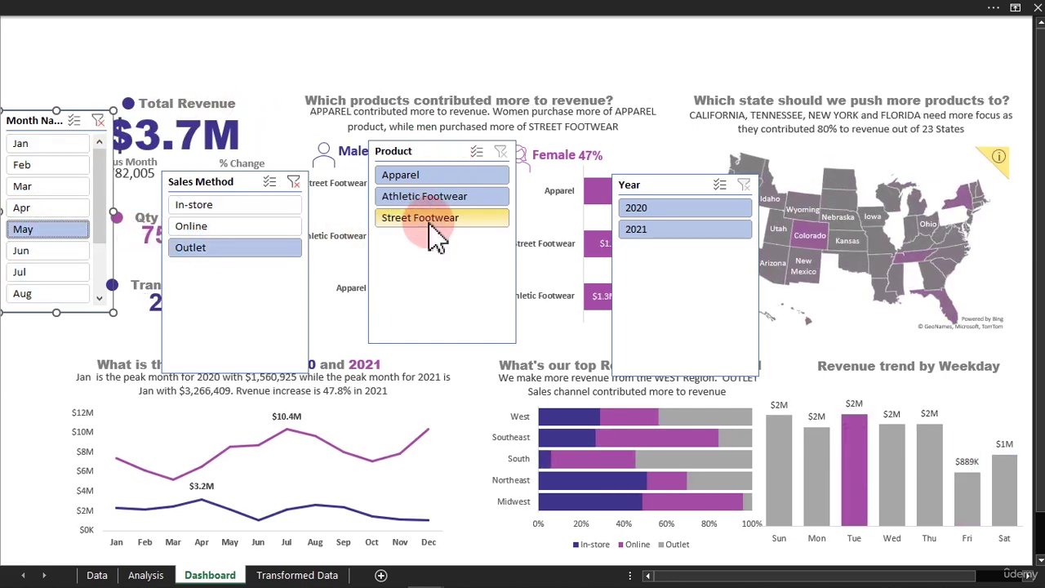
left_click(699, 231)
left_click(690, 227)
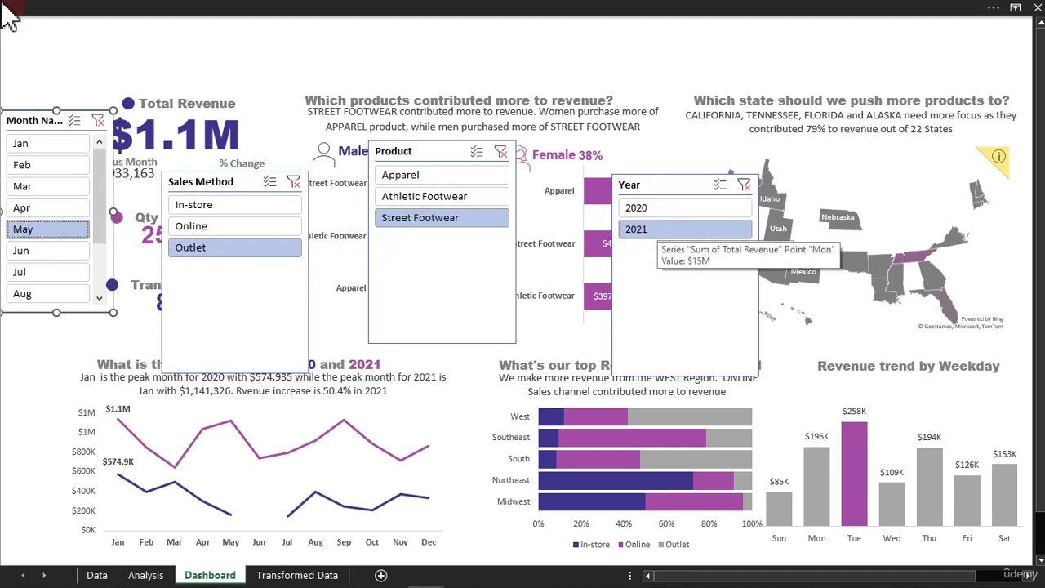
Clear the year, product, sales method and month slicer filters.
left_click(744, 178)
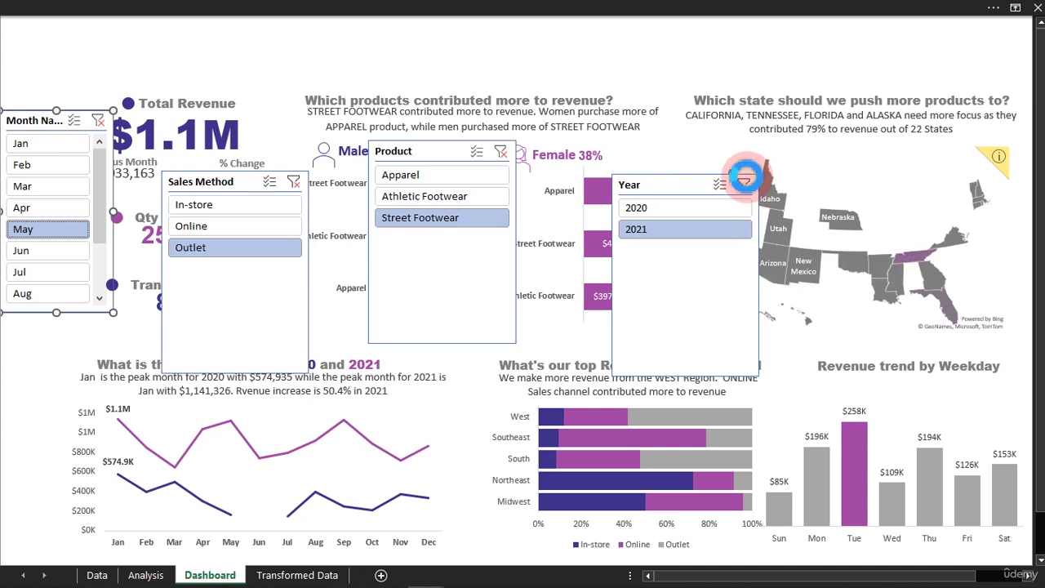
left_click(476, 153)
left_click(283, 181)
left_click(98, 120)
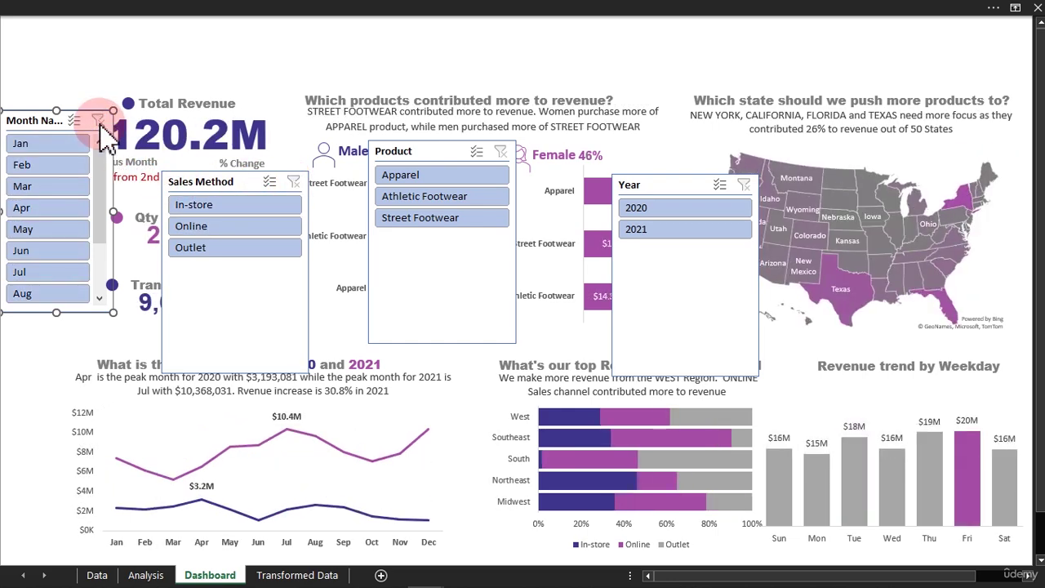
Stop the macro recording and open the Visual Basic editor.
left_click(181, 8)
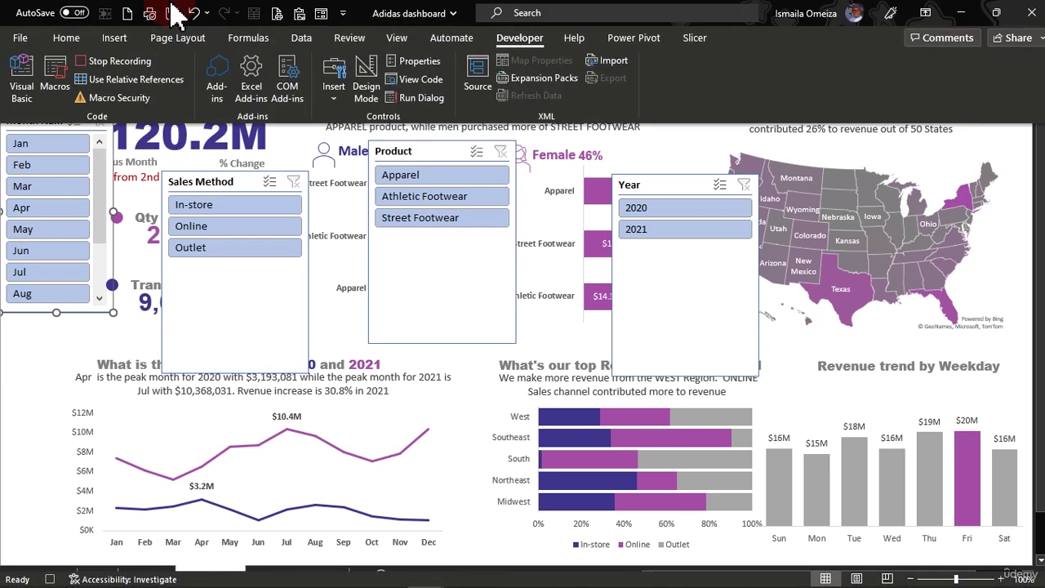
left_click(140, 62)
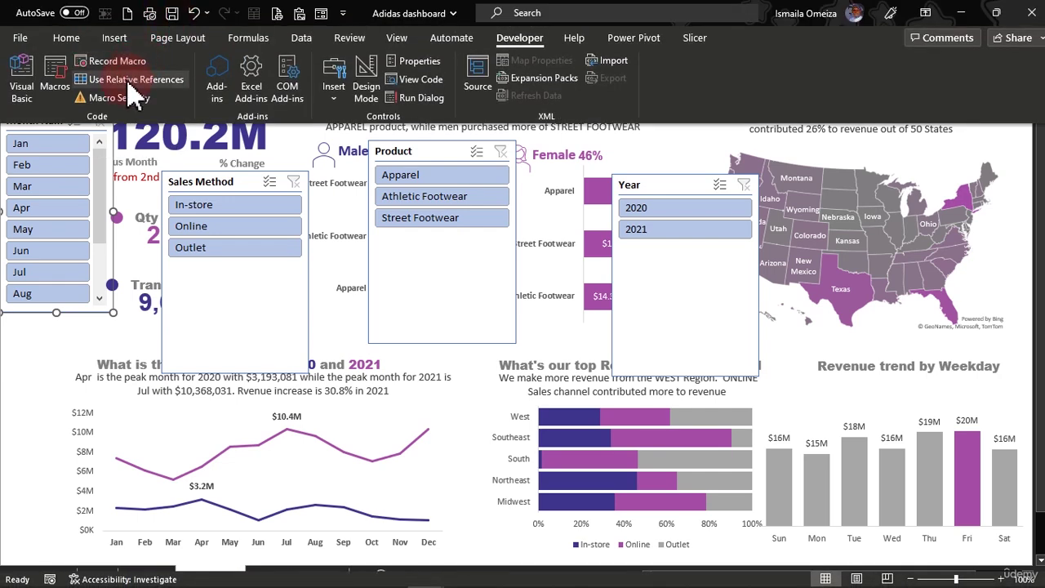
left_click(236, 167)
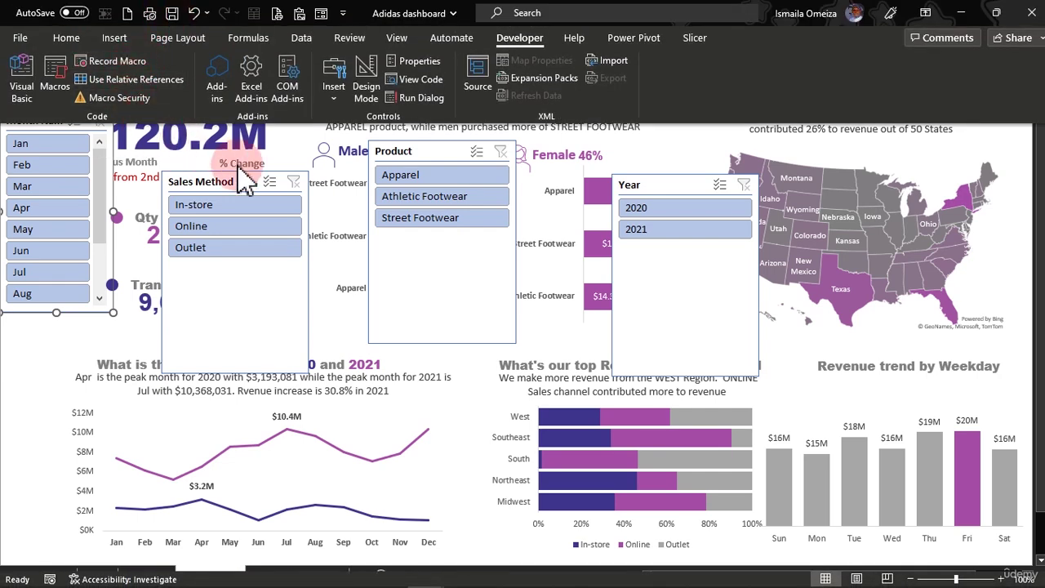
left_click(23, 86)
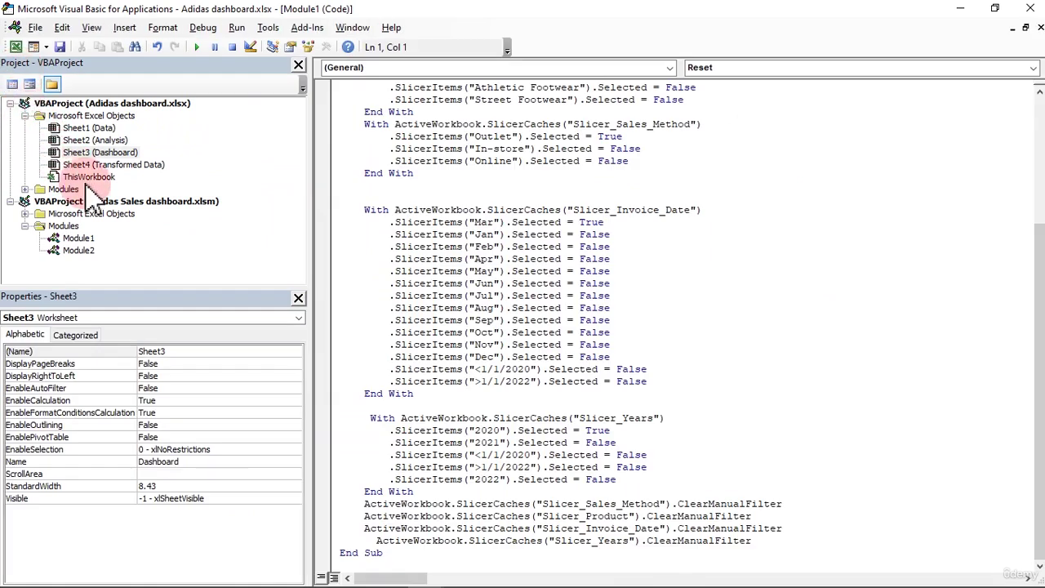
Open Module1, scroll through the Clear macro's ClearManualFilter code, then close the VBA editor.
left_click(26, 190)
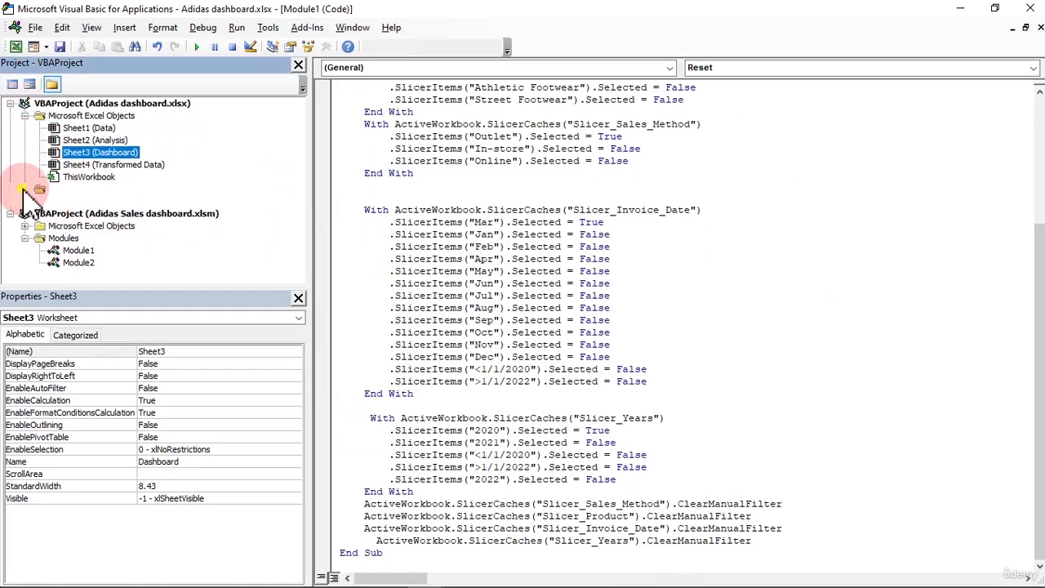
left_click(25, 189)
double_click(78, 201)
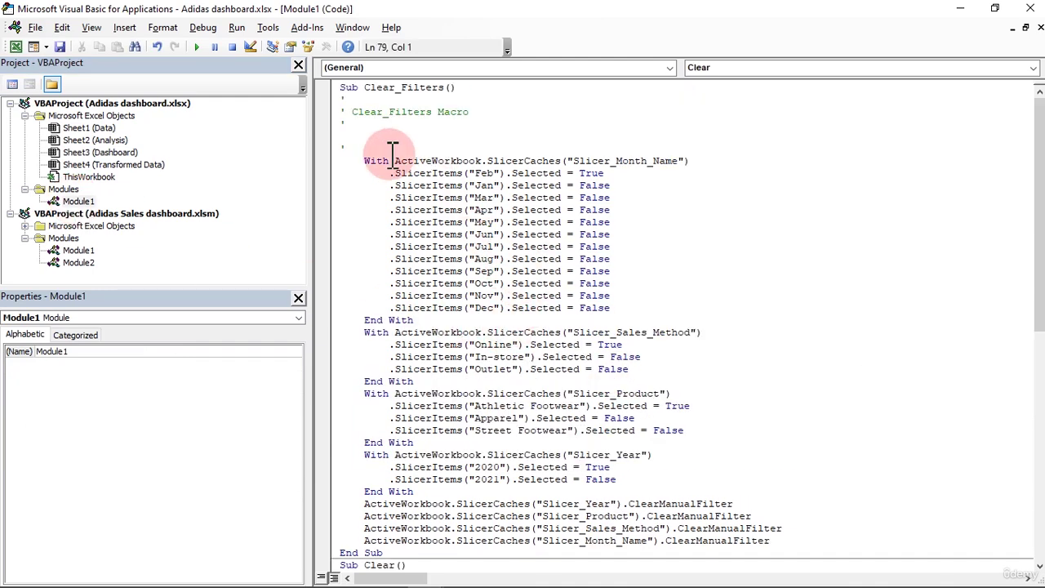
left_click_drag(1034, 210, 992, 502)
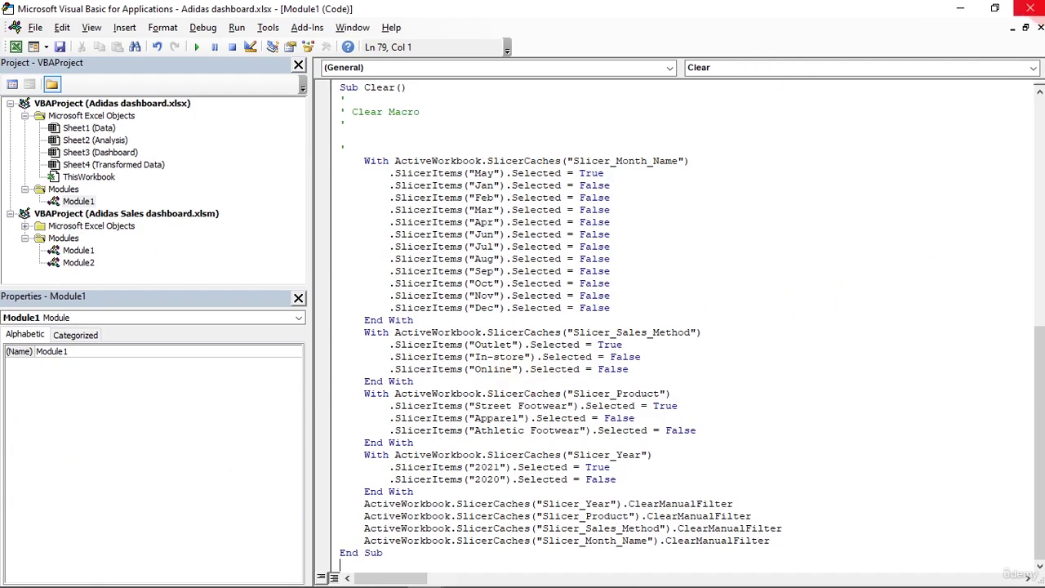
left_click(1030, 8)
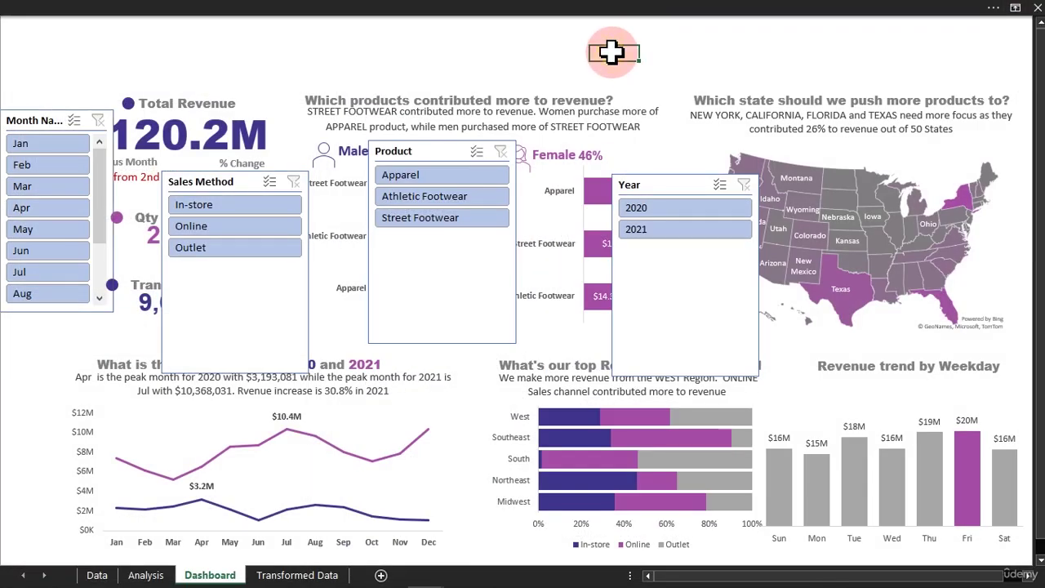
Insert the circled-X stock icon, shrink it, and place it at the dashboard's top centre.
left_click(360, 6)
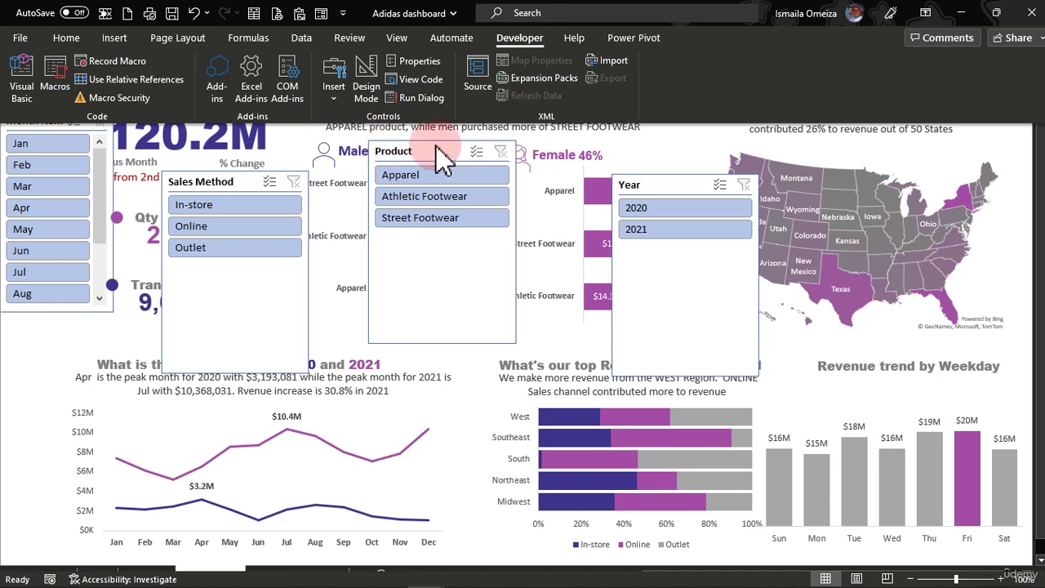
left_click(116, 41)
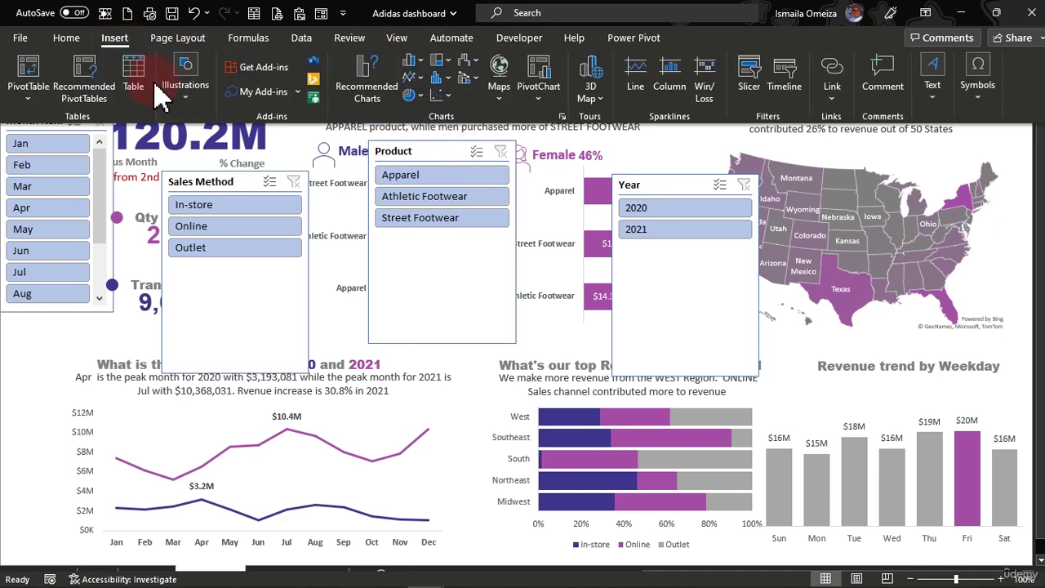
left_click(183, 103)
left_click(242, 145)
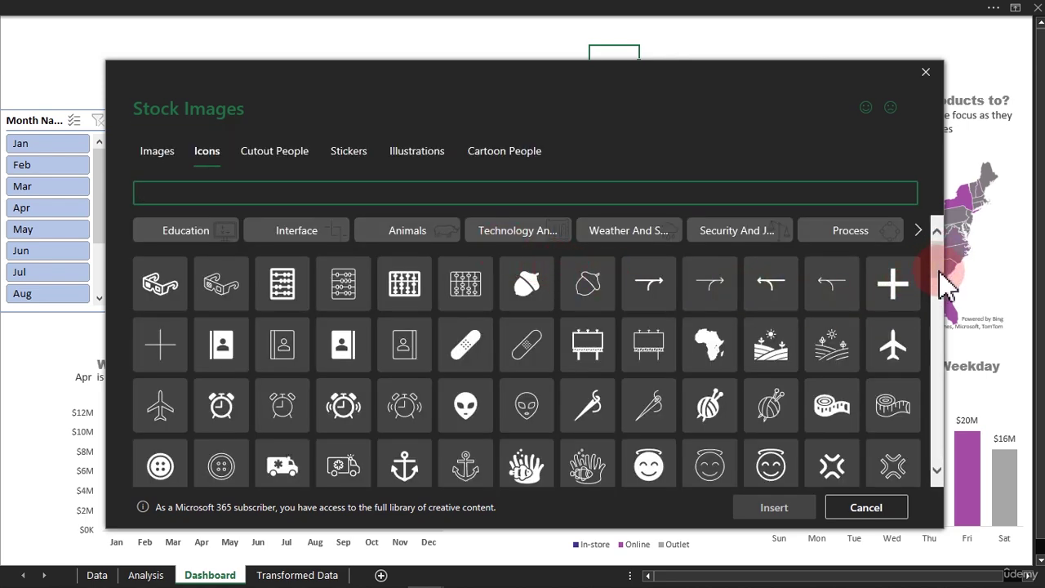
left_click(947, 301)
scroll(947, 301, "down", 5)
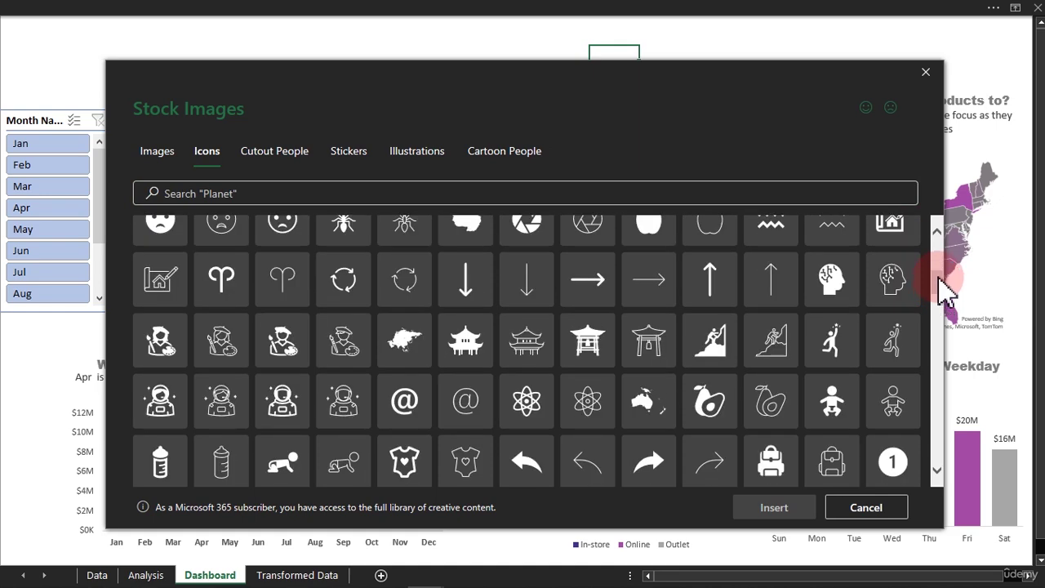
scroll(940, 295, "down", 5)
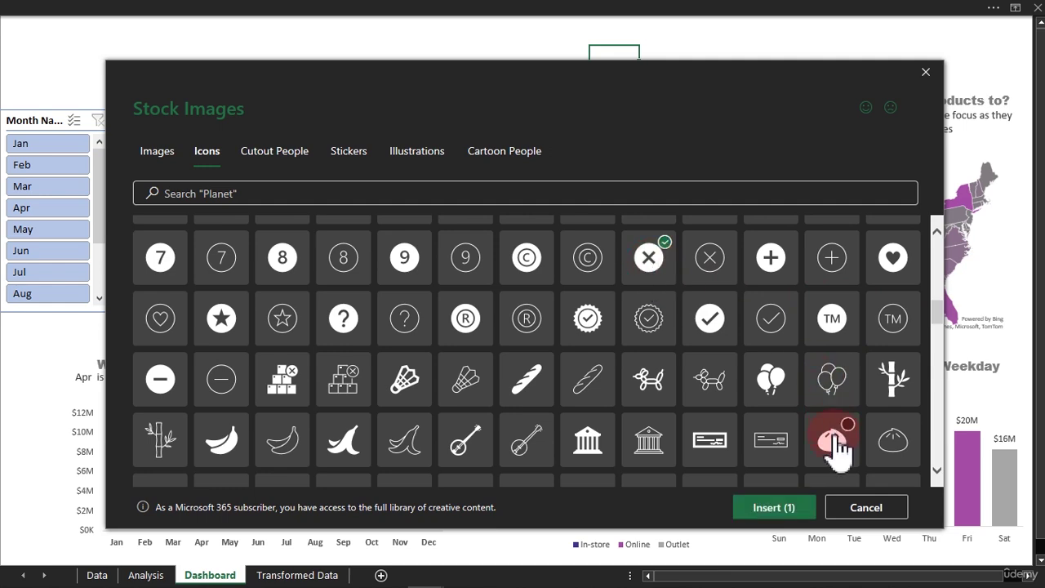
left_click(774, 507)
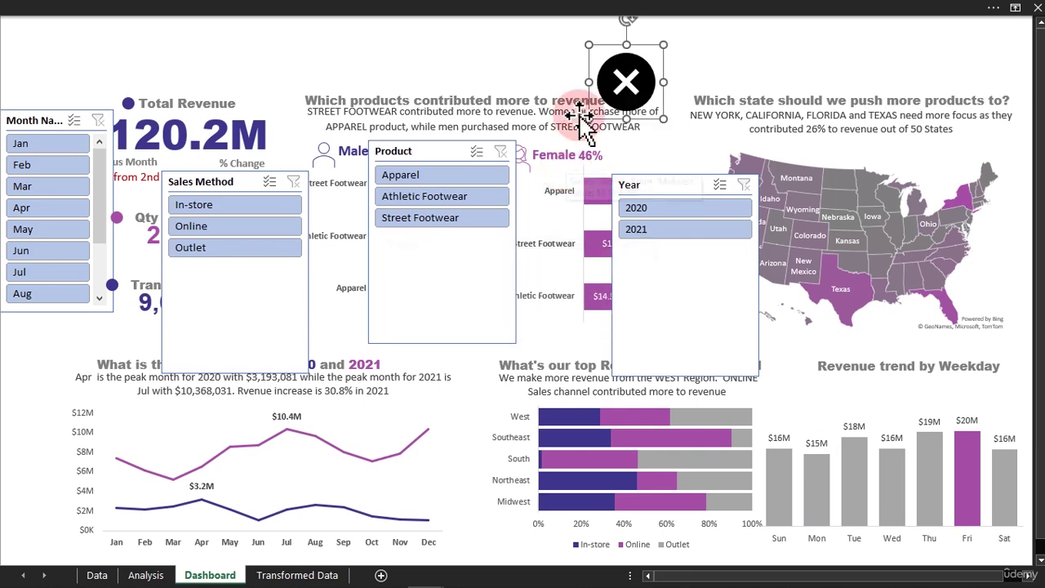
left_click_drag(588, 43, 614, 80)
left_click_drag(609, 65, 645, 65)
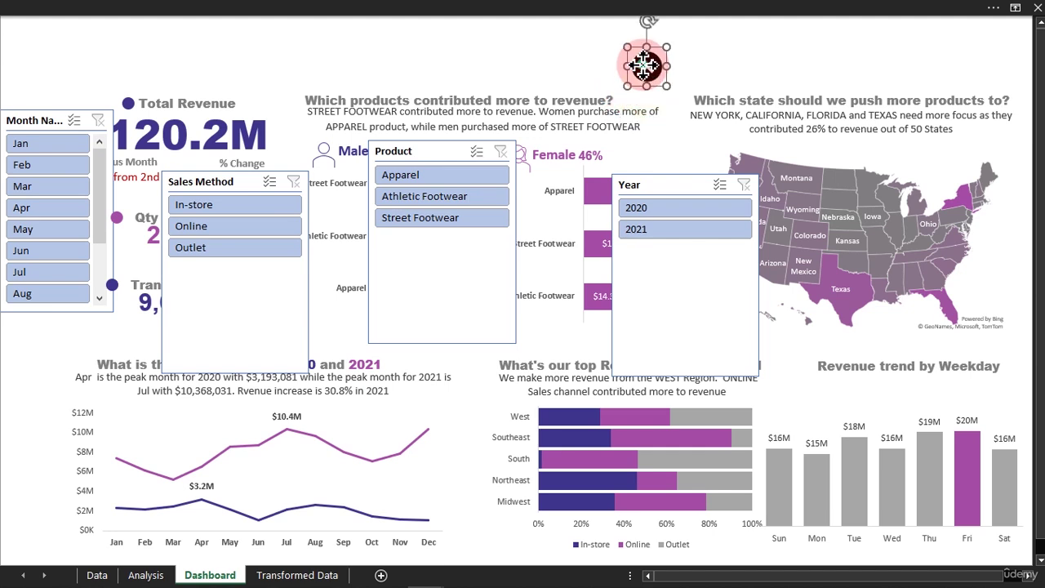
Assign the Clear macro to the circled-X icon.
right_click(645, 66)
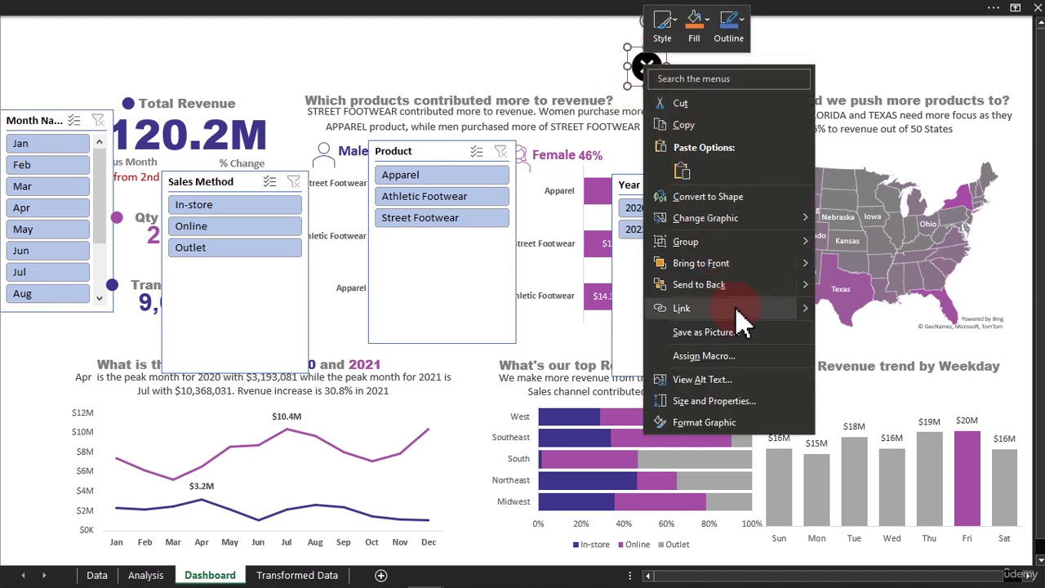
left_click(707, 363)
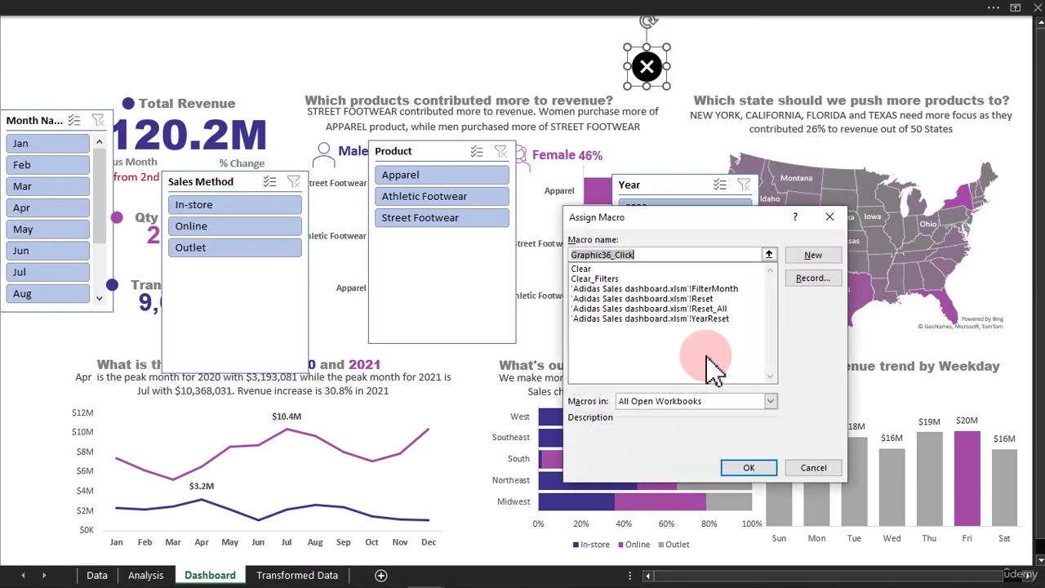
left_click_drag(667, 217, 419, 106)
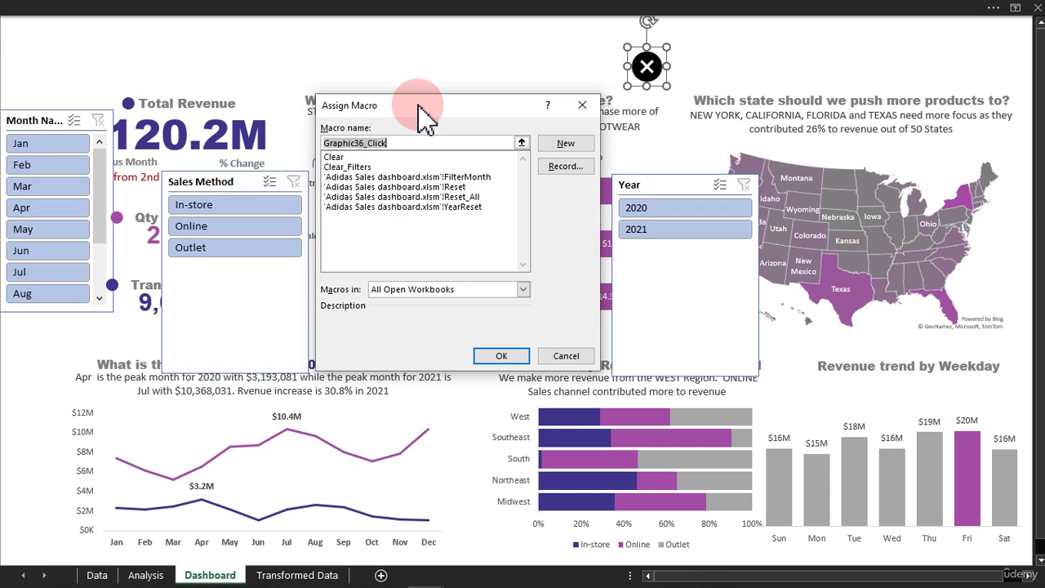
left_click(349, 157)
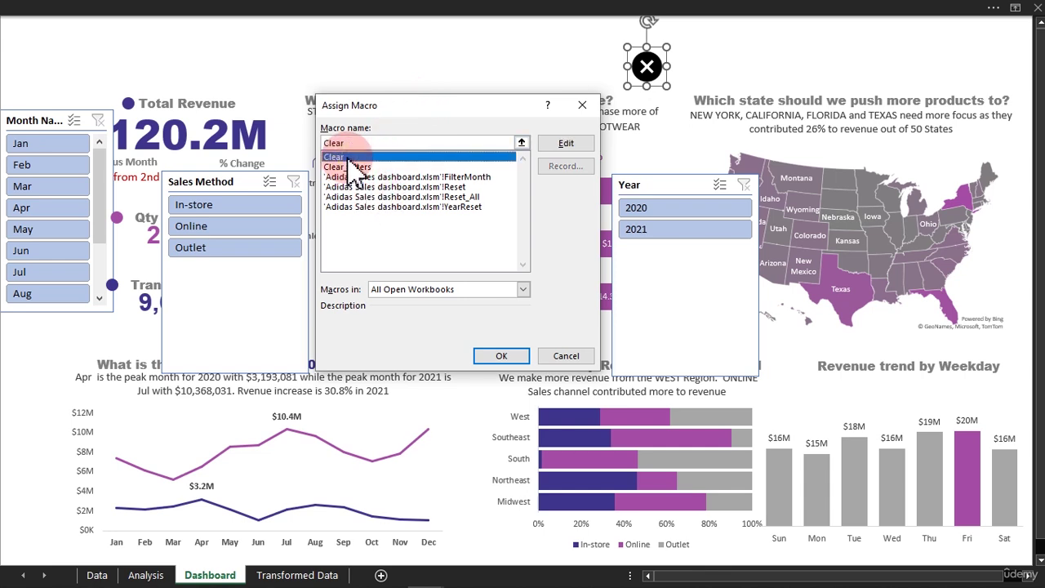
left_click(490, 357)
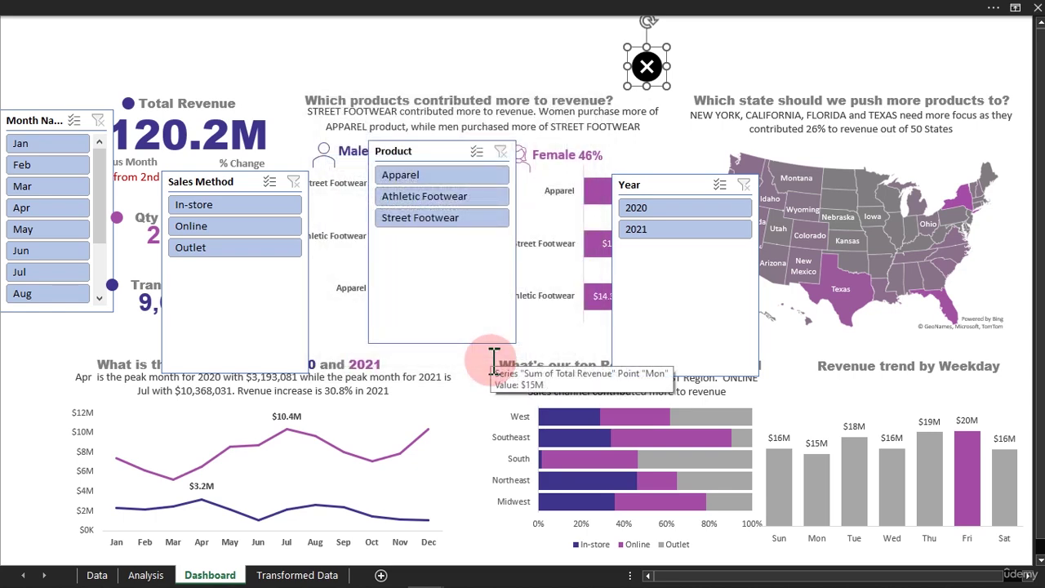
Filter to Apr, Online and Athletic Footwear, then reset all slicers with the X icon.
left_click(348, 58)
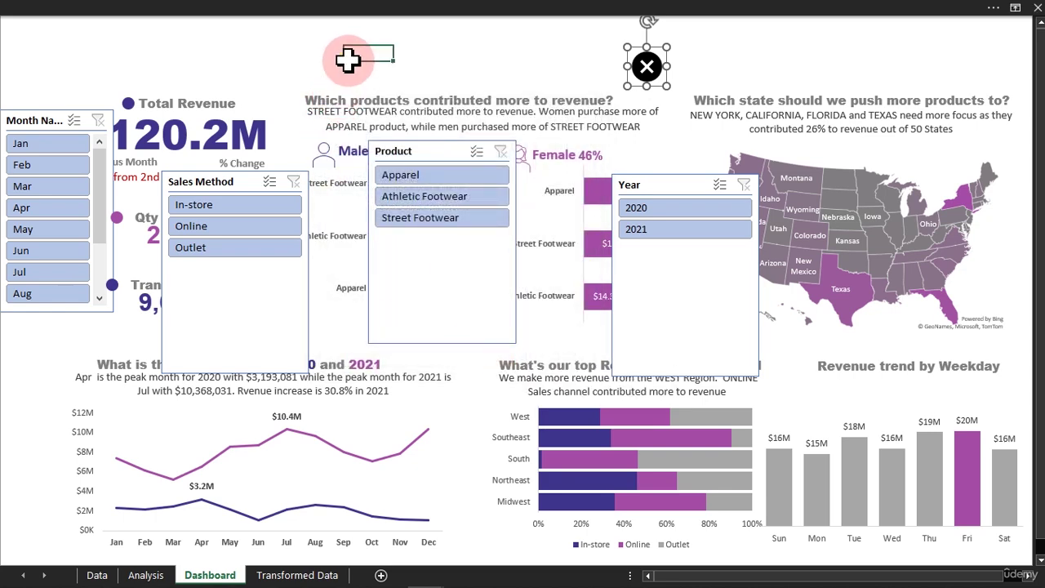
left_click(29, 207)
left_click(195, 232)
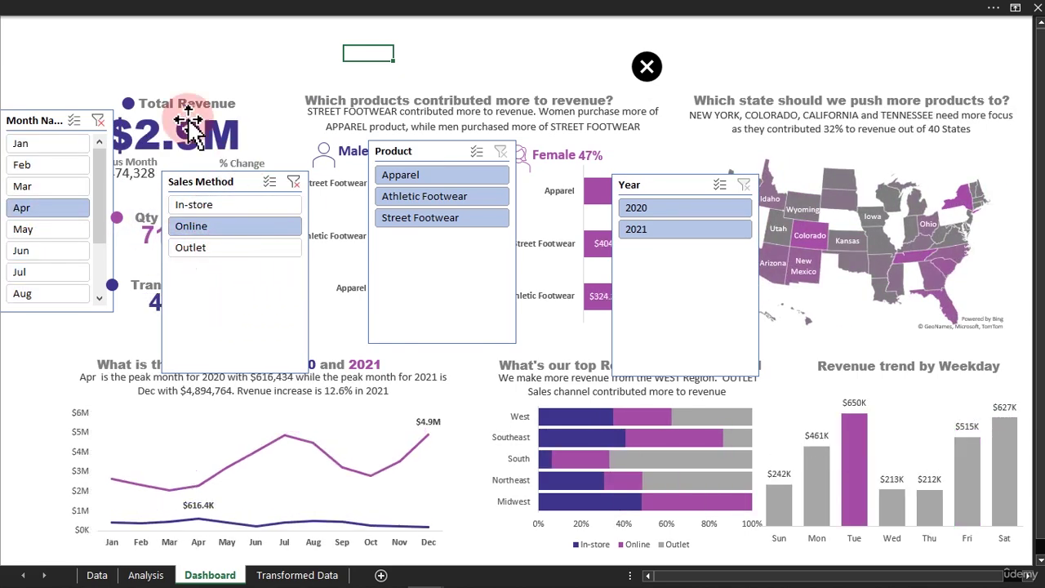
left_click(400, 198)
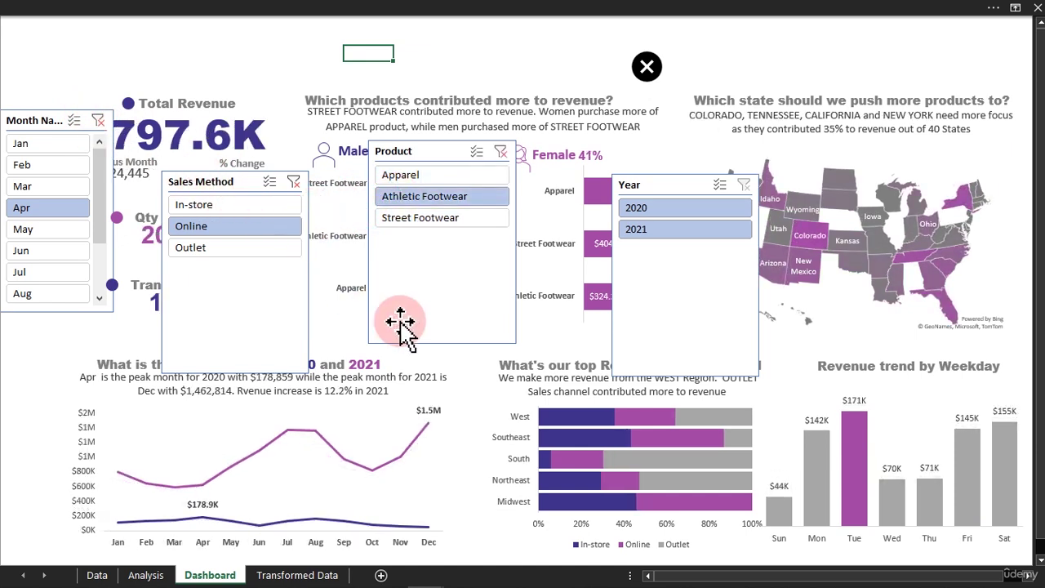
left_click(645, 70)
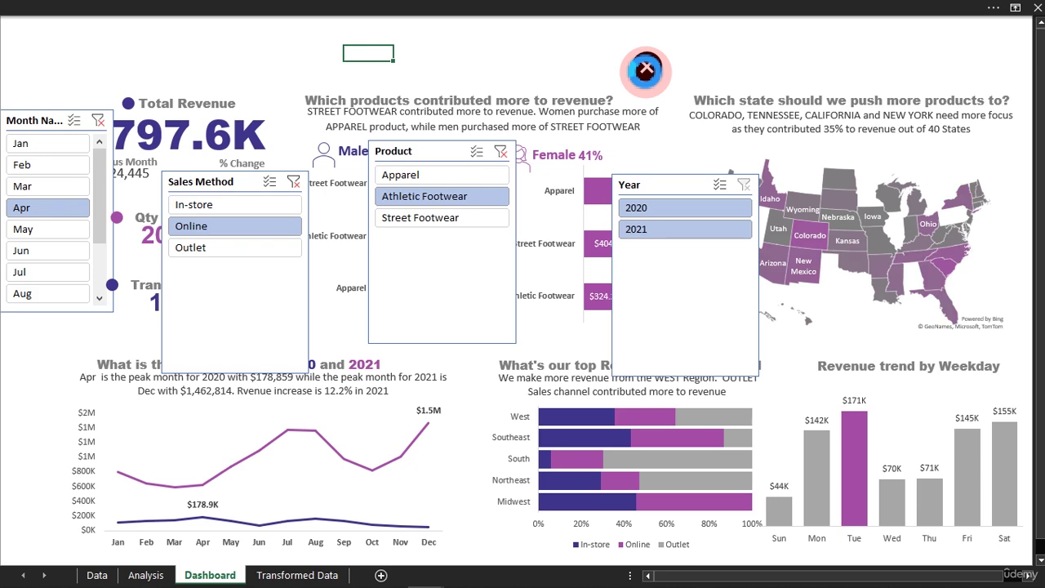
left_click(647, 69)
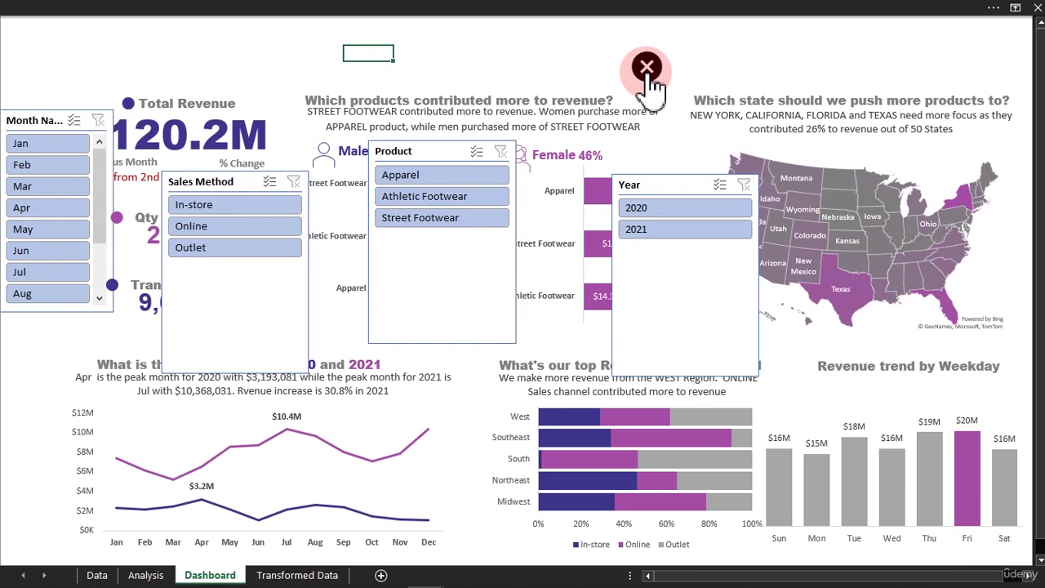
Filter to Apparel and reset again with the X icon, restoring the $120.2M totals.
left_click(473, 177)
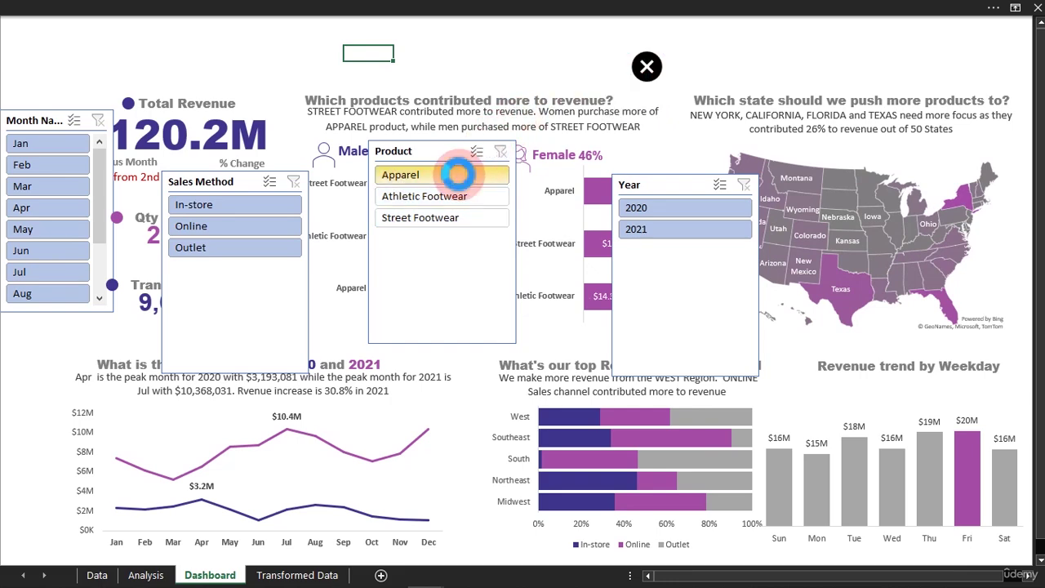
left_click(645, 66)
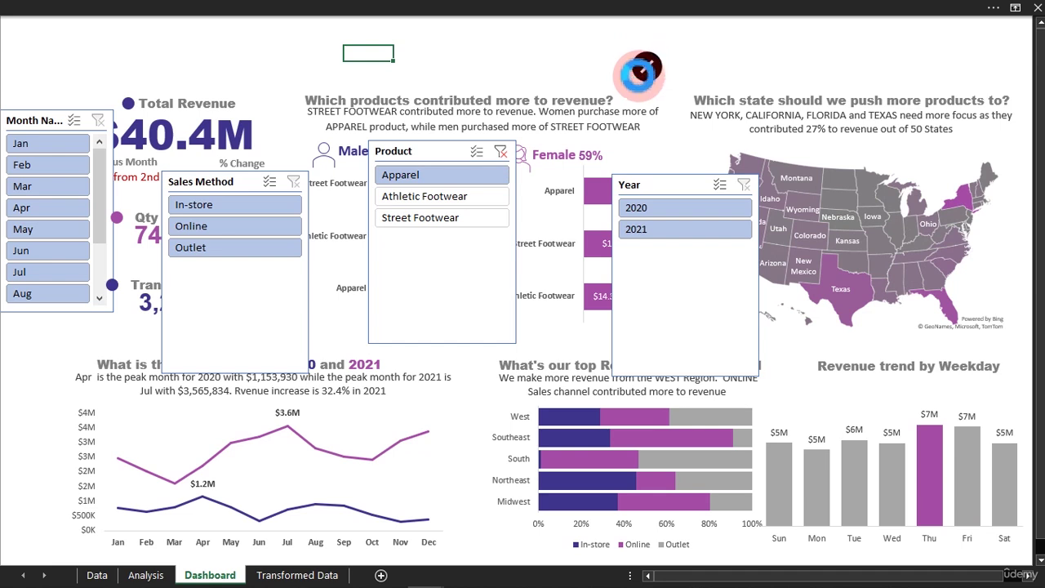
left_click(500, 152)
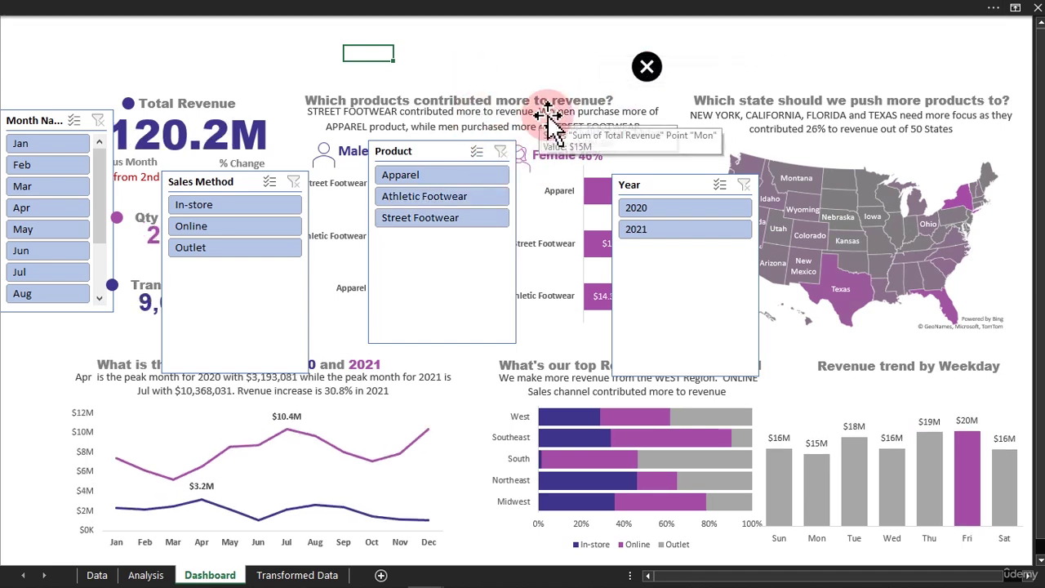
left_click(500, 574)
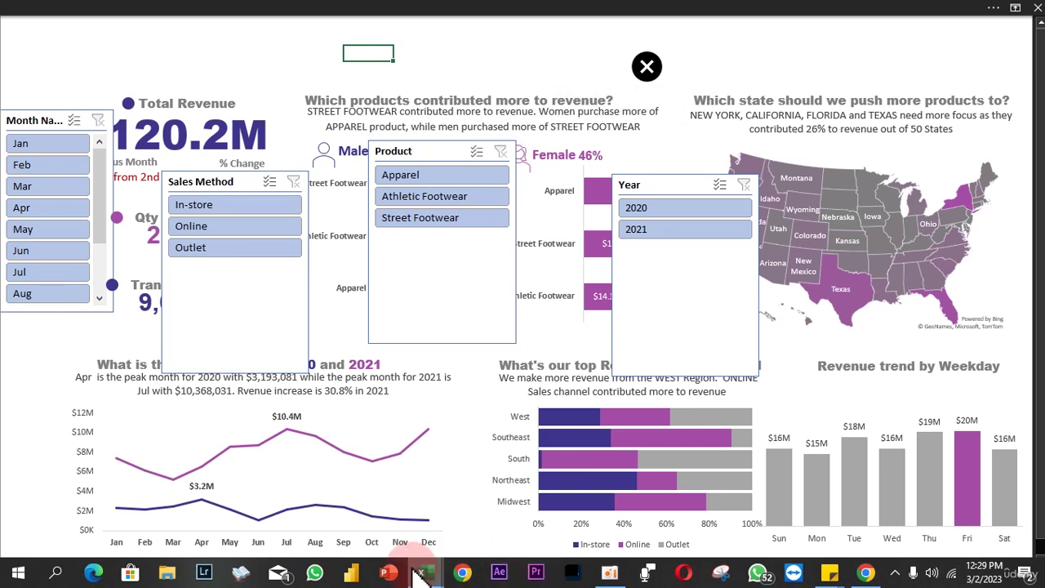
Switch to the Adidas Sales dashboard workbook from the taskbar preview.
mouse_move(423, 574)
left_click(392, 529)
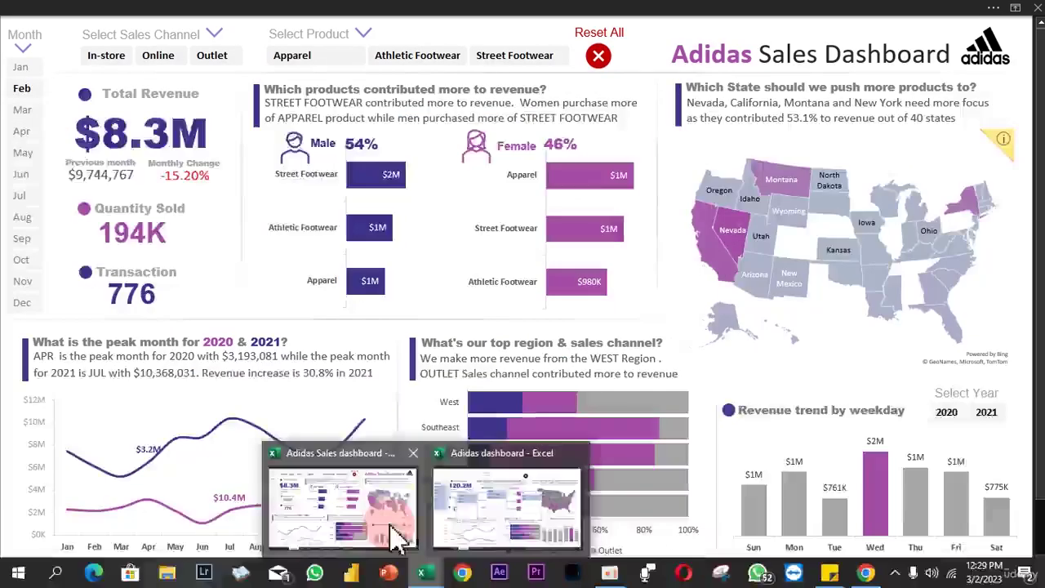